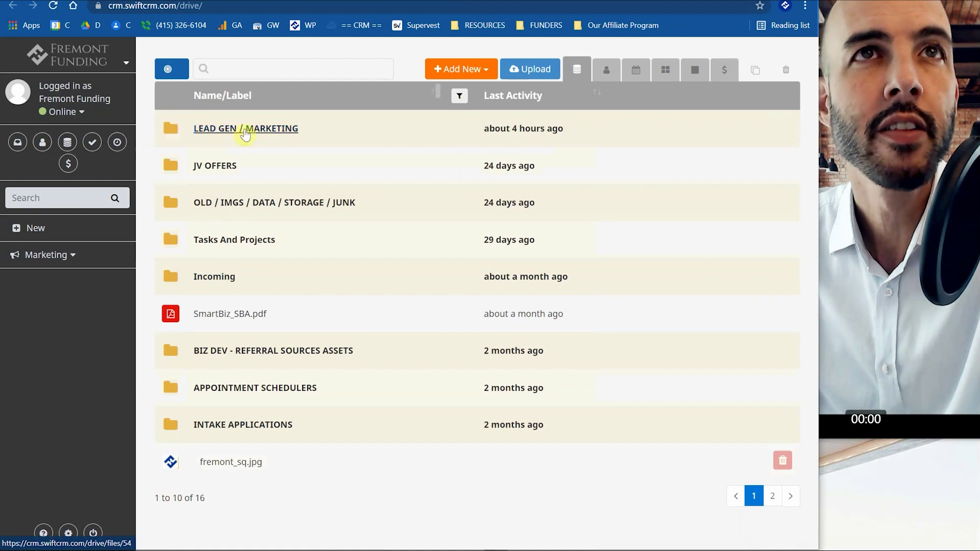
Step: In the LEAD GEN / MARKETING folder, add the Direct Sell + Upsell 1-click funnel and save it into Lead Gen / Marketing
click(465, 69)
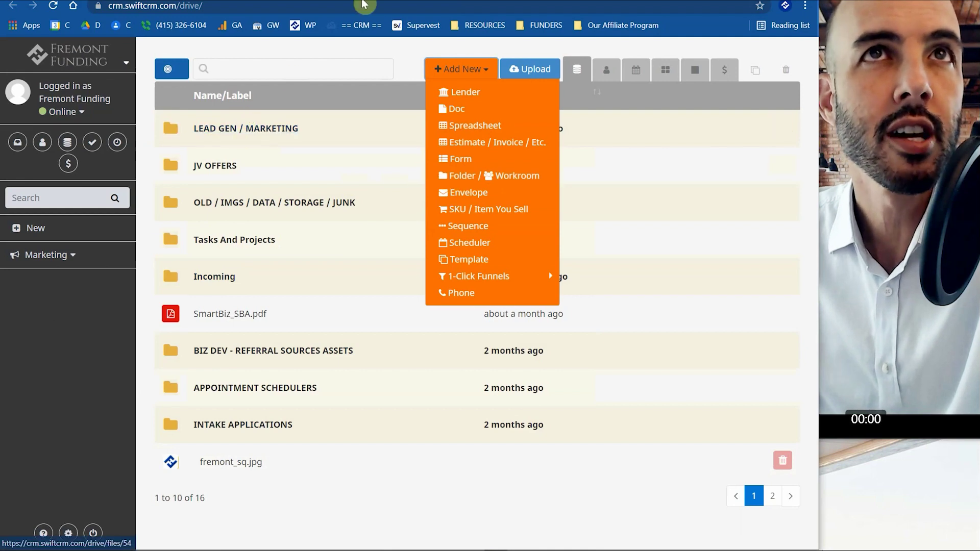
click(247, 127)
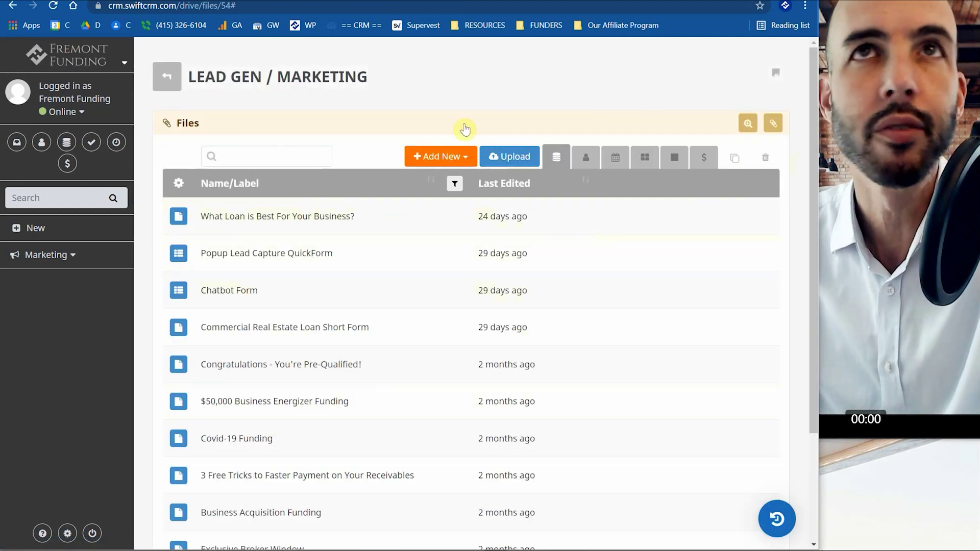
click(463, 156)
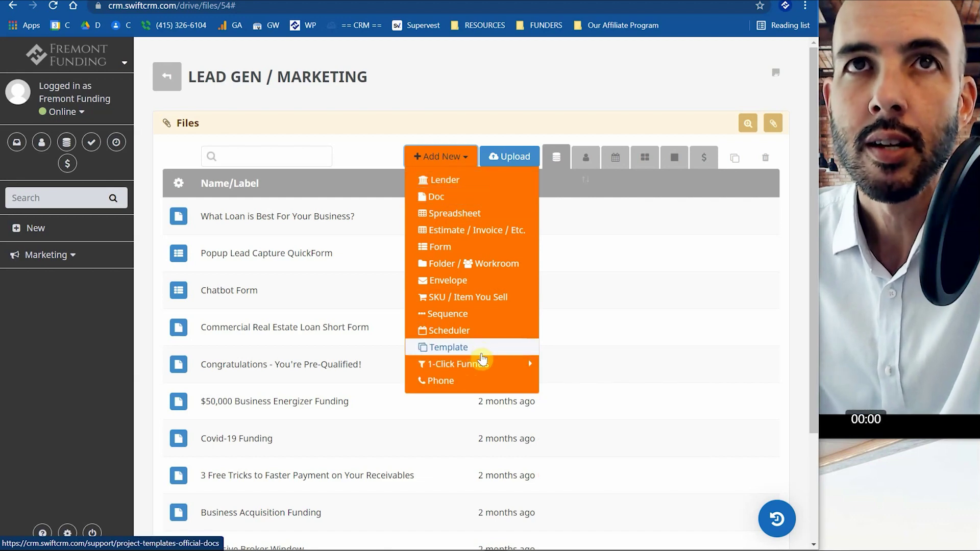
mouse_move(475, 368)
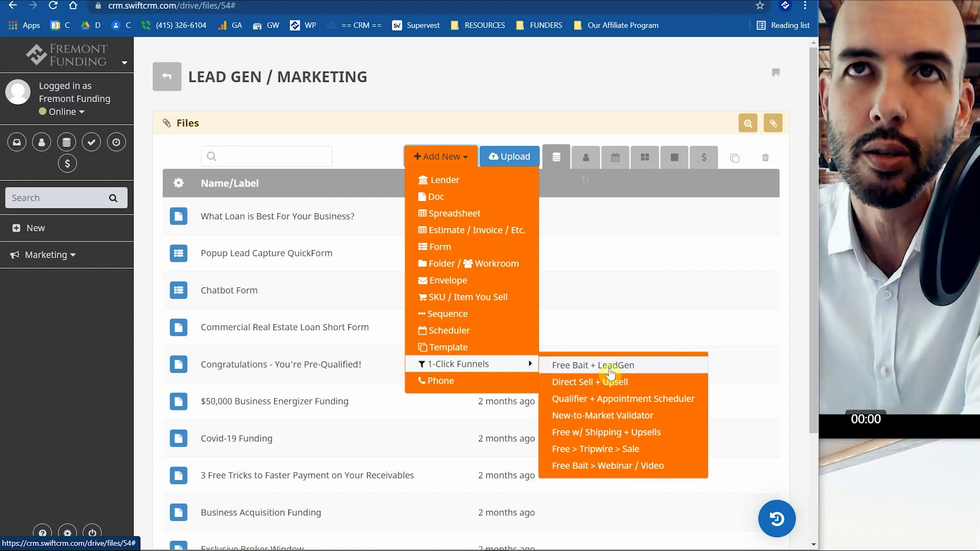
click(602, 383)
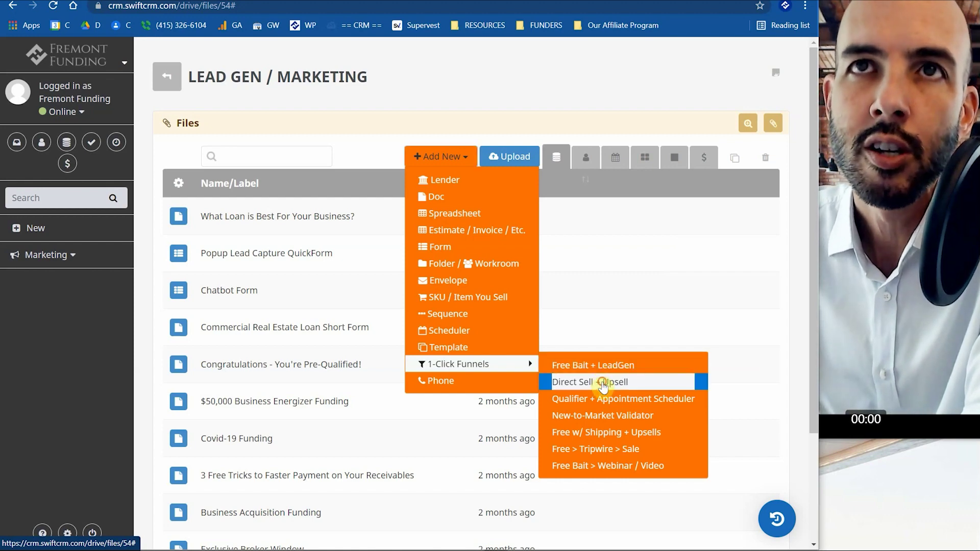
click(405, 292)
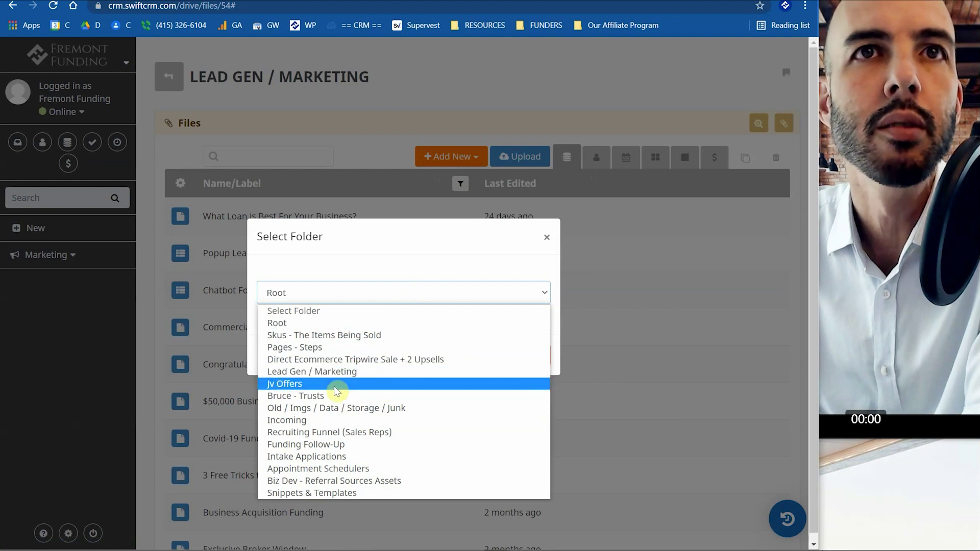
click(343, 372)
click(520, 356)
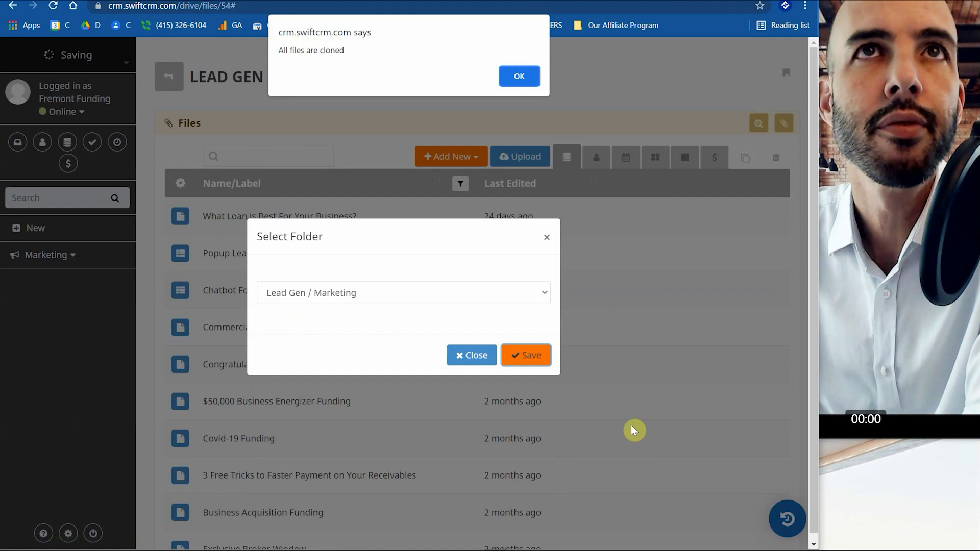
click(517, 76)
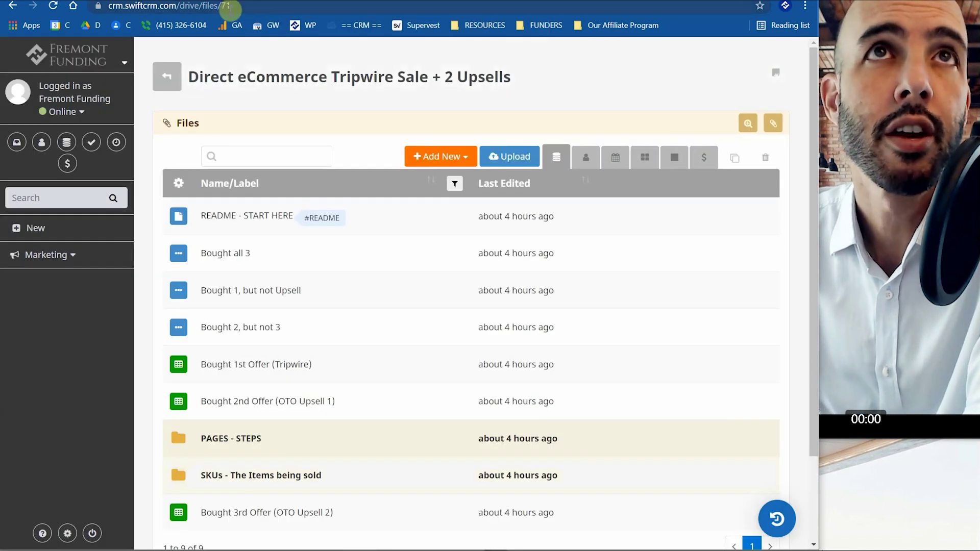
Step: Open the new funnel's PAGES - STEPS folder in a separate browser tab
double_click(224, 6)
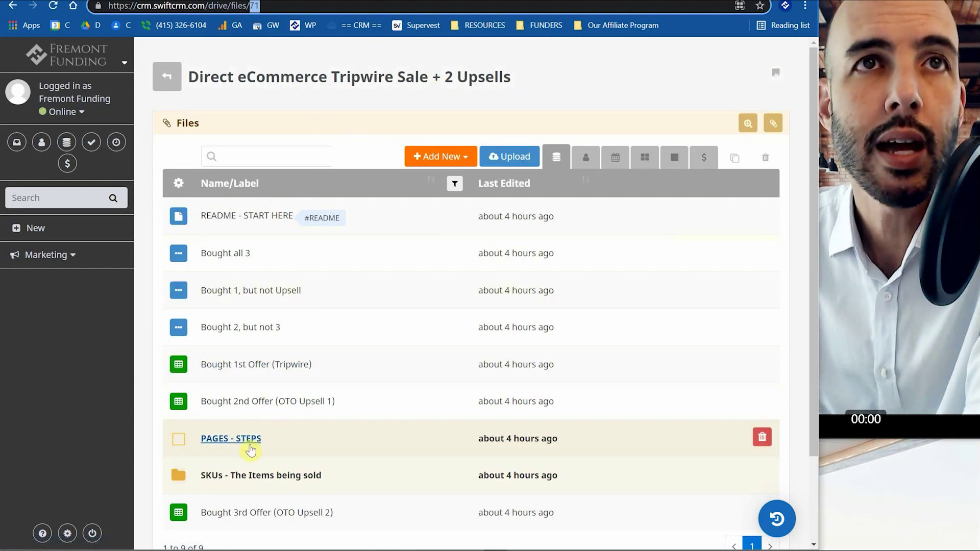
scroll(242, 470, down, 2)
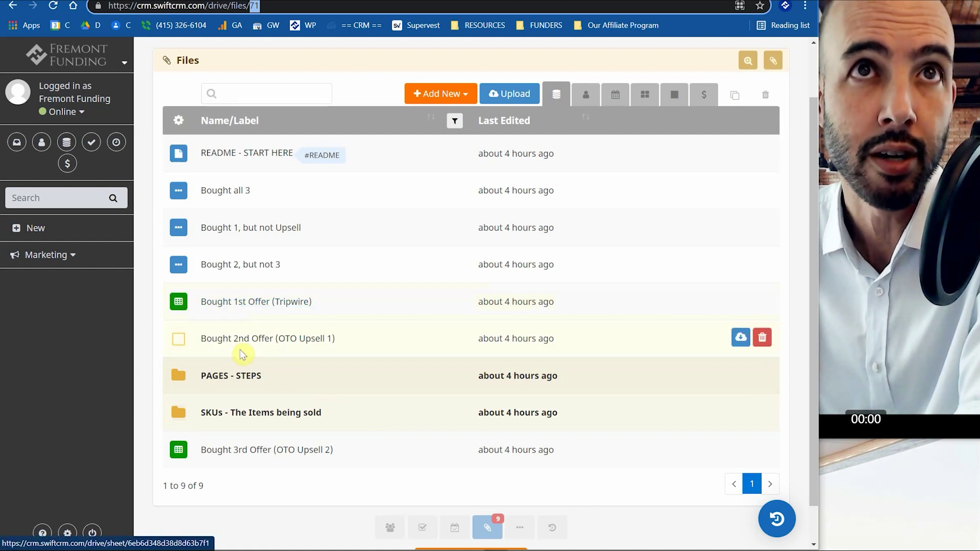
right_click(235, 376)
click(254, 386)
click(520, 1)
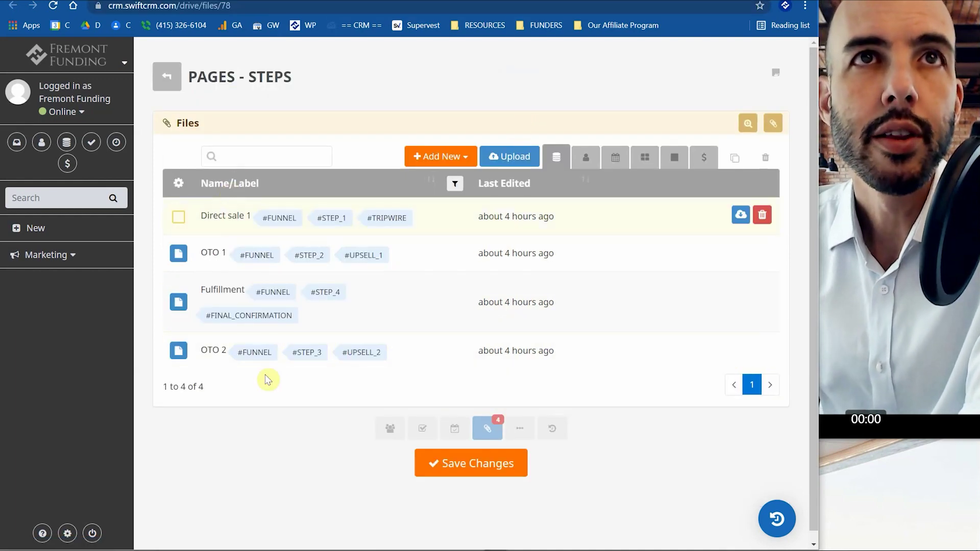
Step: Open the Direct sale 1 page, tagged as funnel step 1, for editing in its own browser tab
right_click(219, 215)
click(229, 225)
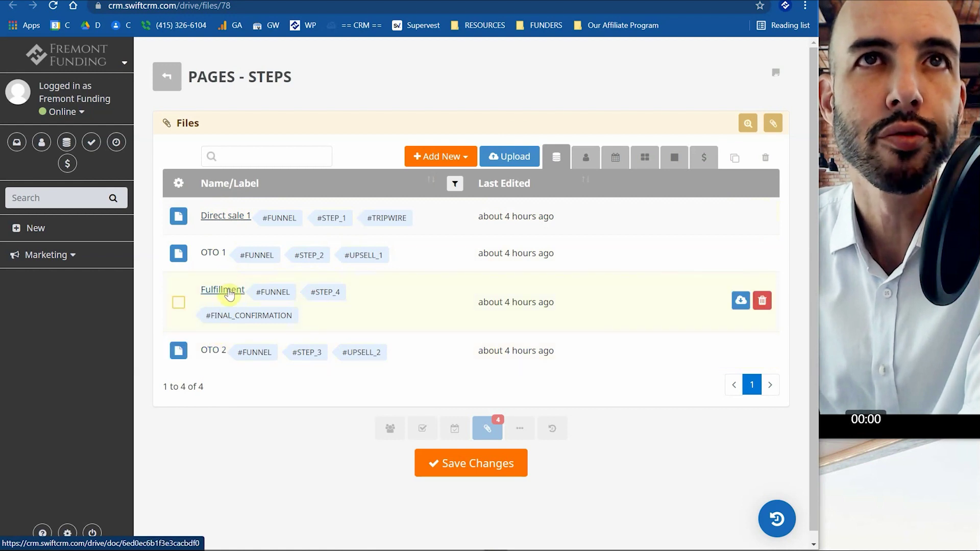
mouse_move(353, 211)
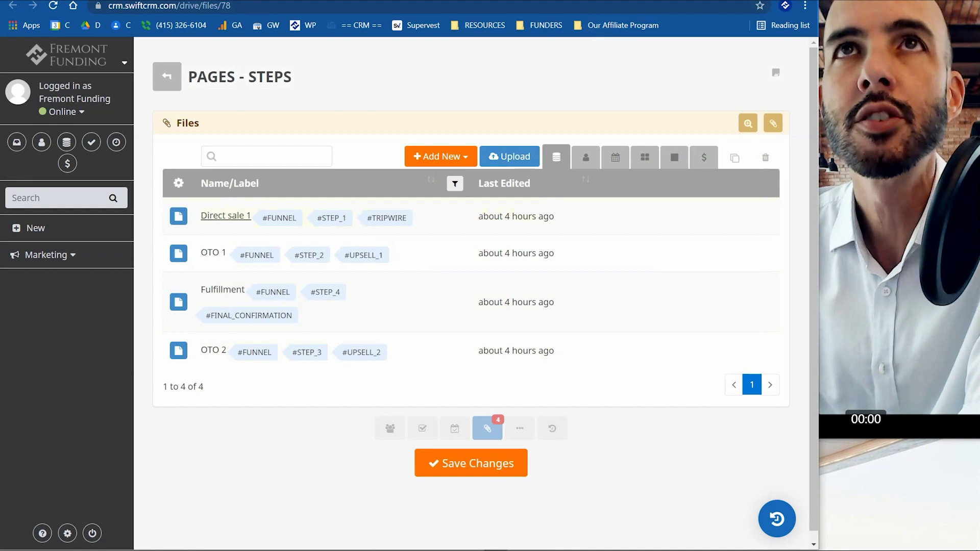
click(225, 216)
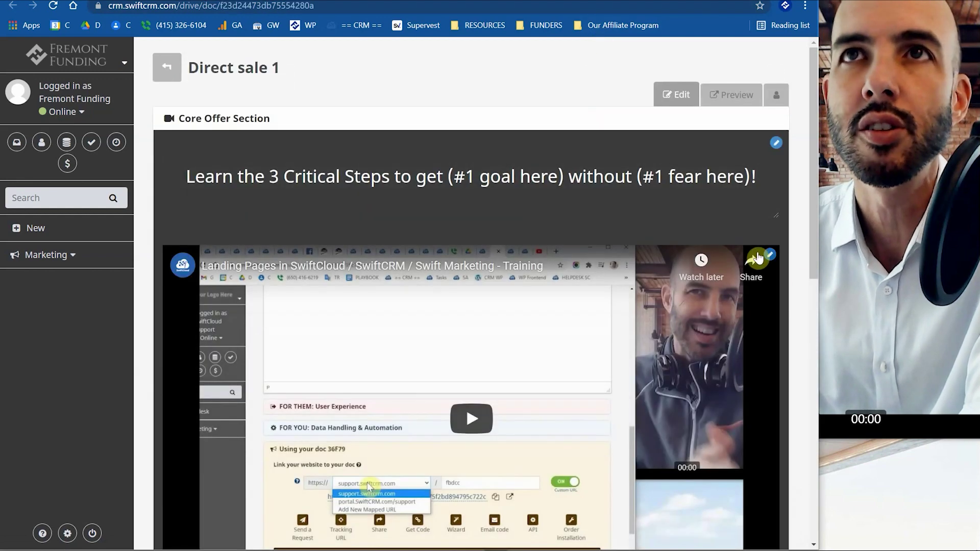
Step: Switch the Core Offer Section media to Image and look at its file upload options without adding a file
scroll(580, 230, down, 2)
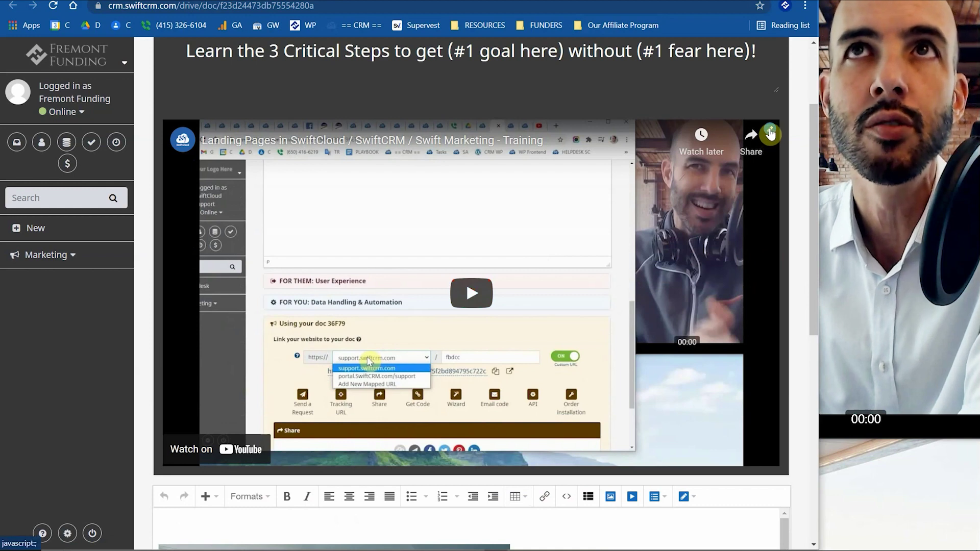
scroll(612, 270, up, 2)
scroll(646, 308, down, 2)
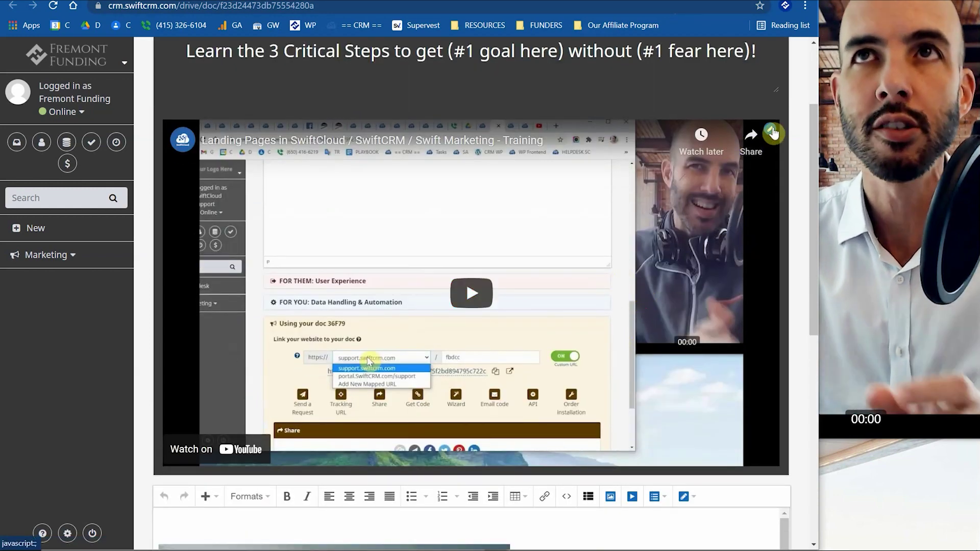
click(772, 133)
click(372, 147)
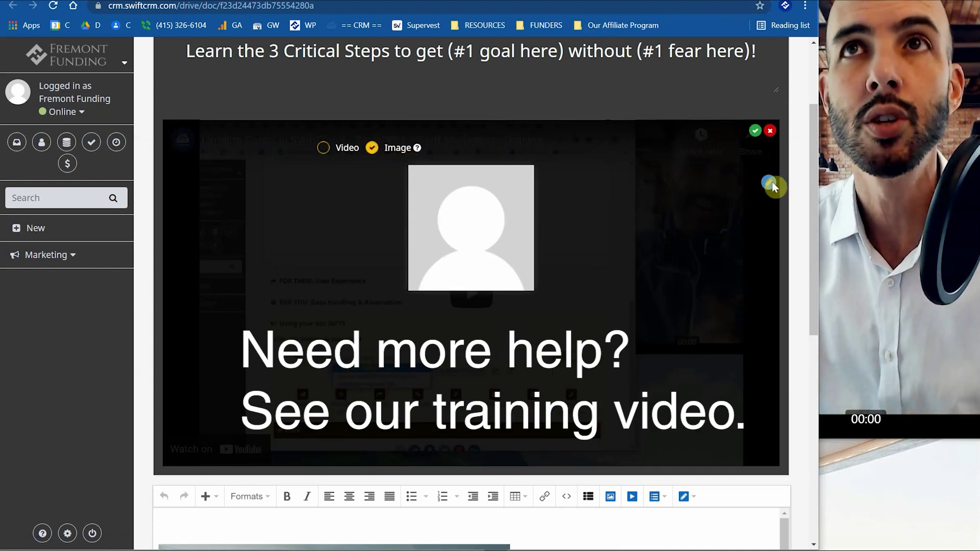
click(770, 183)
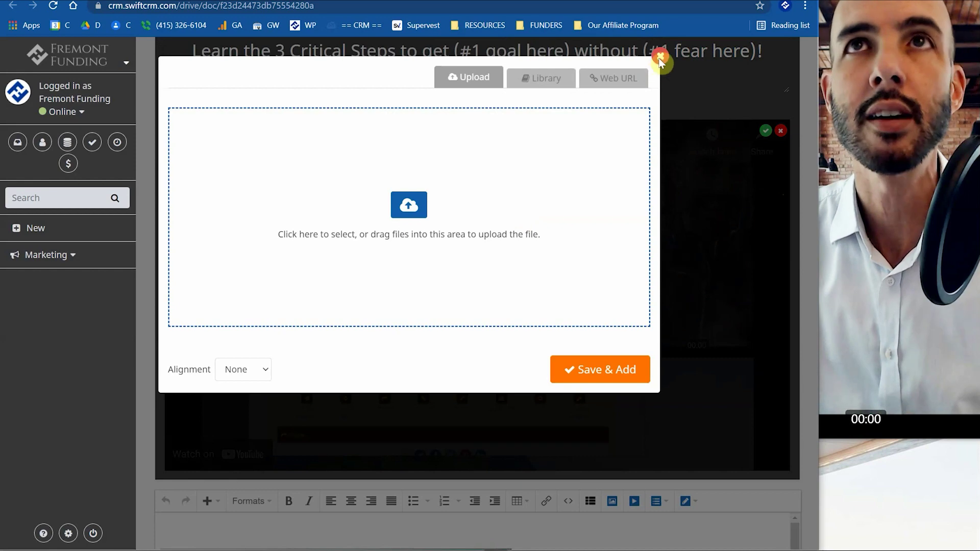
click(660, 57)
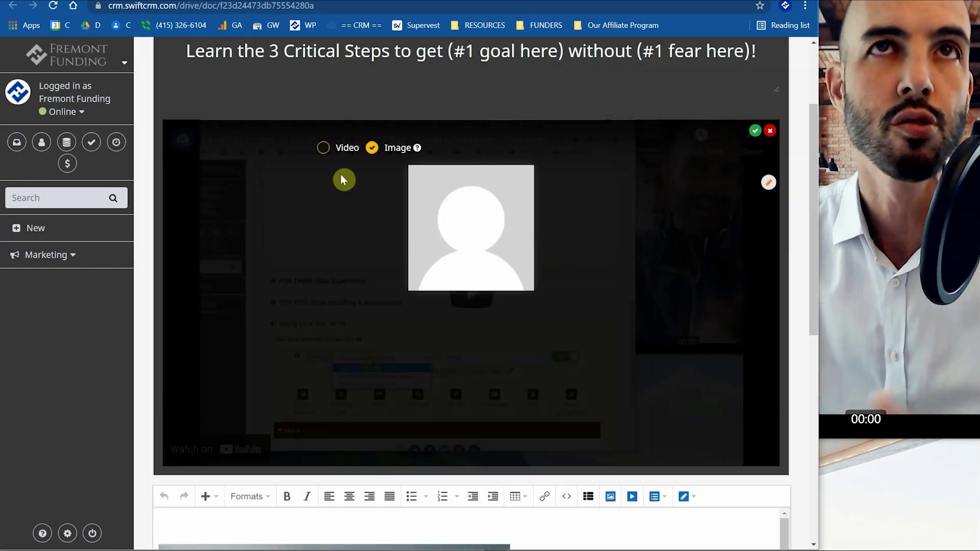
Step: Set the Core Offer Section media to a SwiftCloud-hosted video, look at its upload options, and apply the setting without a file
click(323, 147)
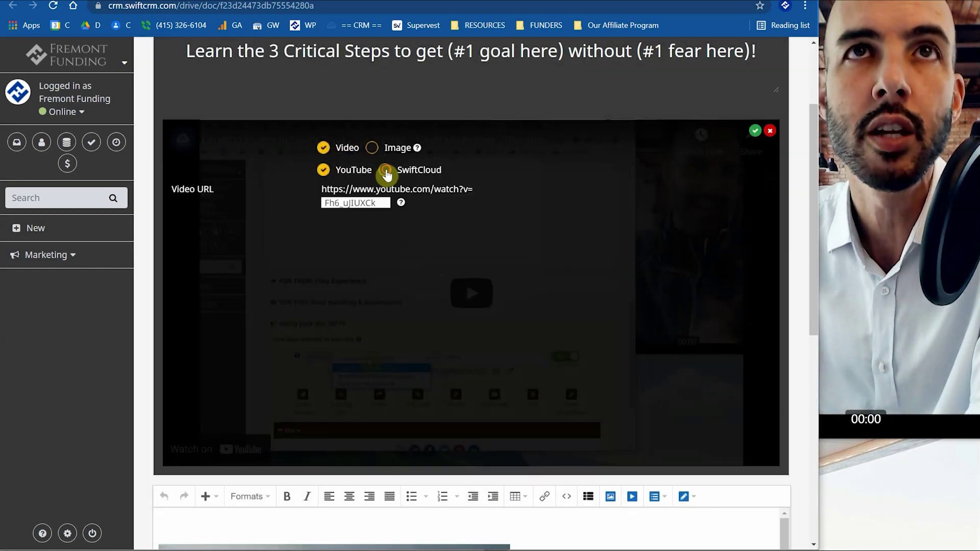
click(385, 171)
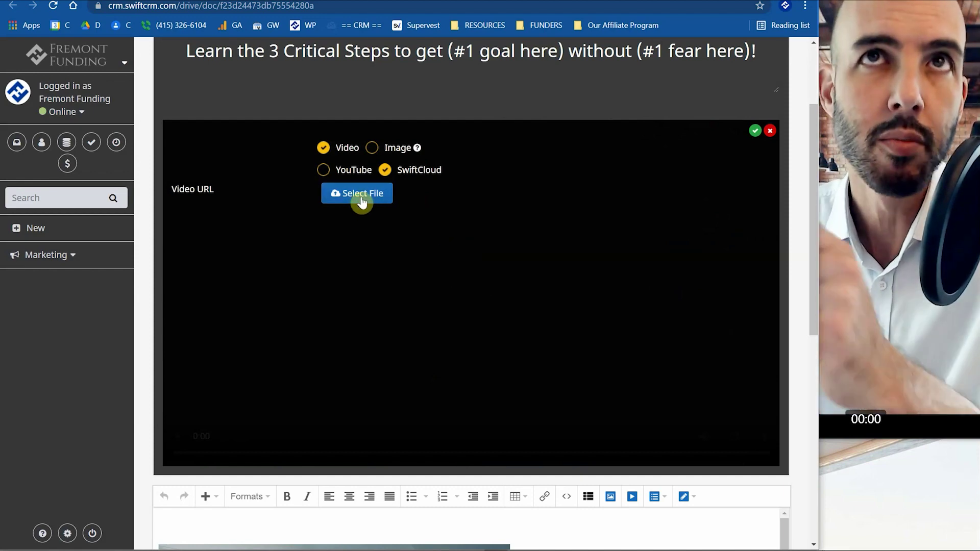
click(381, 197)
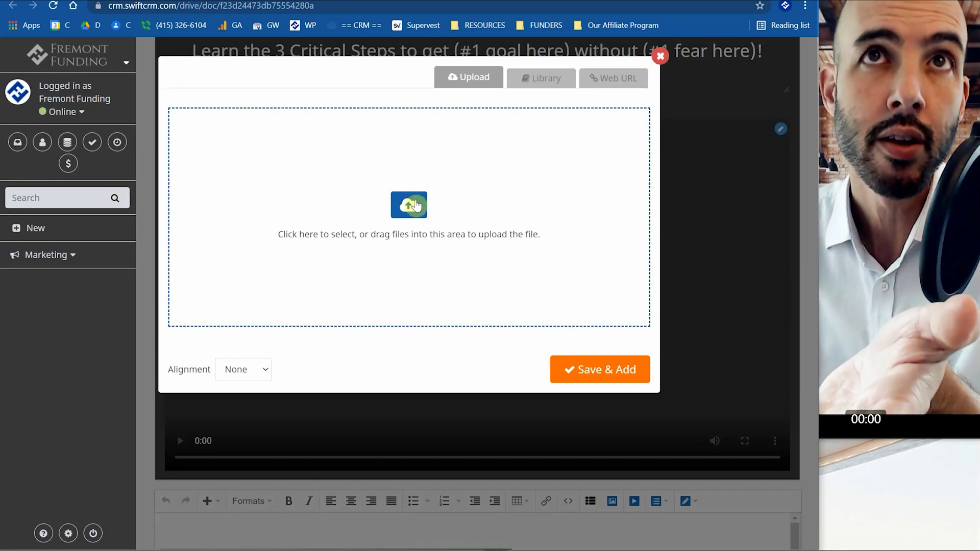
click(658, 64)
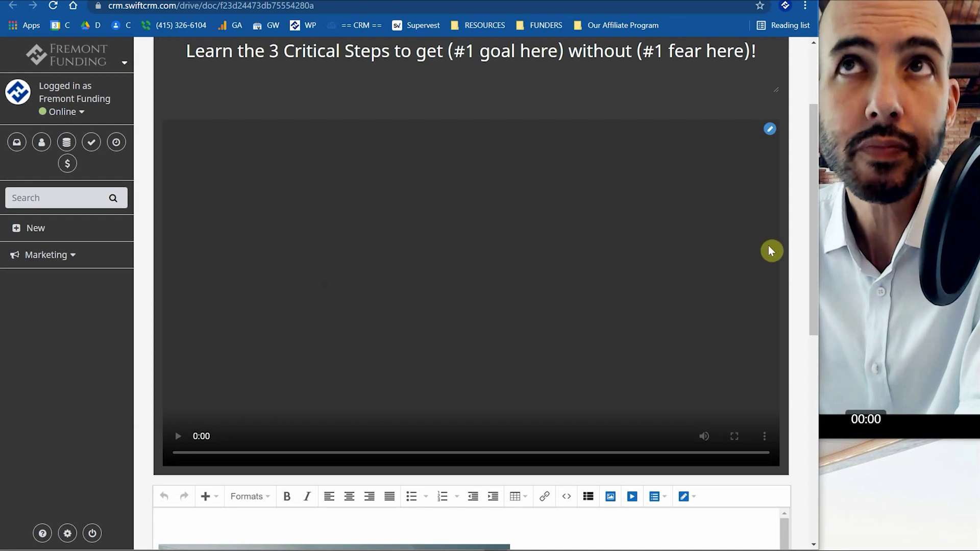
scroll(768, 247, up, 3)
click(466, 176)
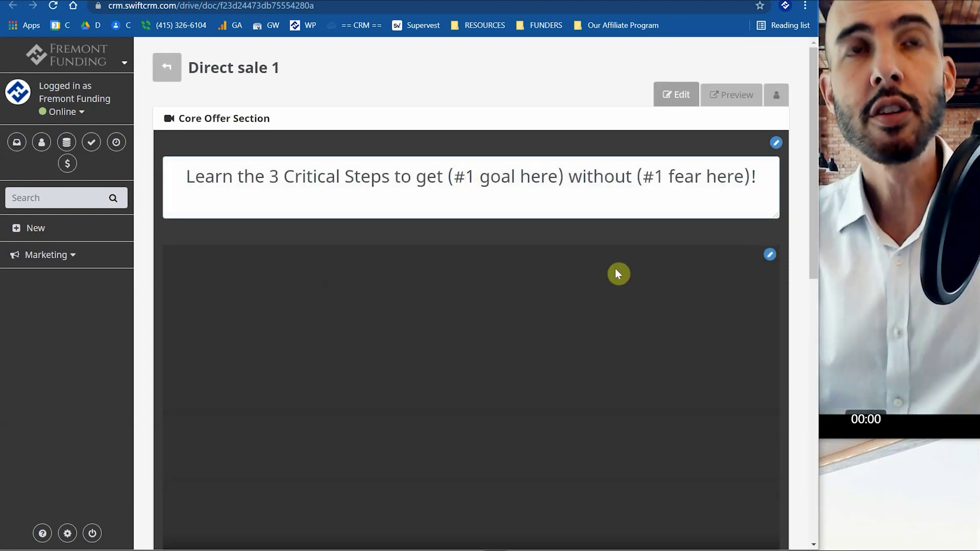
click(774, 257)
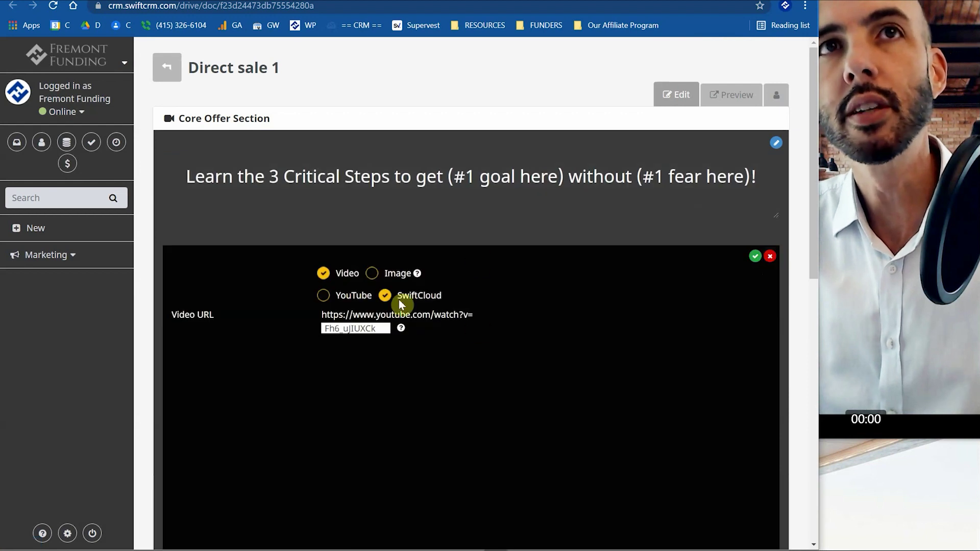
click(755, 263)
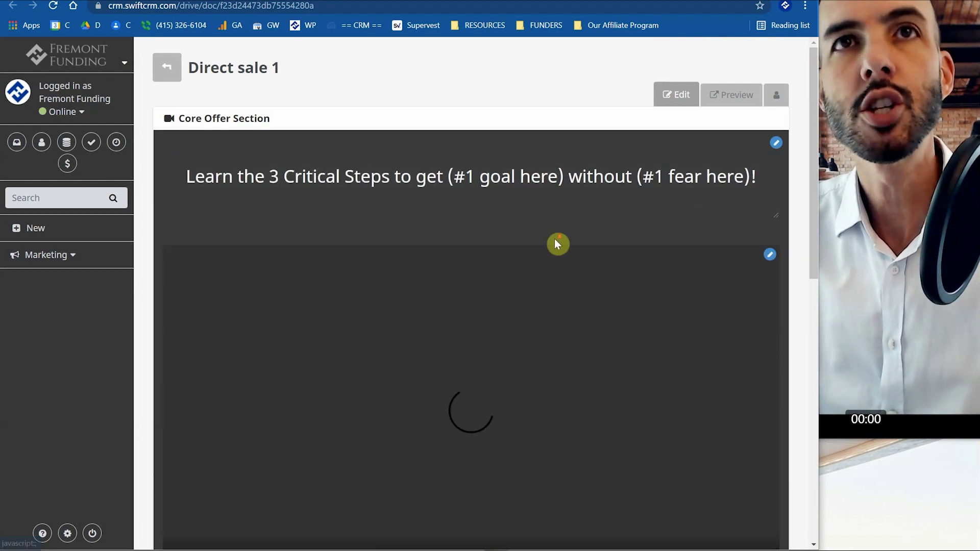
Step: Set the Core Offer Section video source to YouTube and apply the change
scroll(434, 261, down, 3)
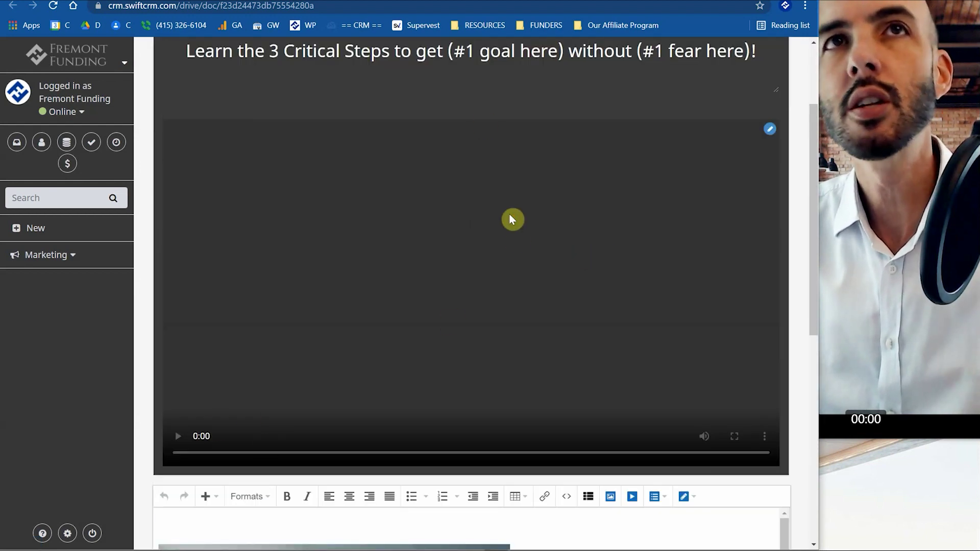
scroll(514, 235, up, 3)
click(770, 255)
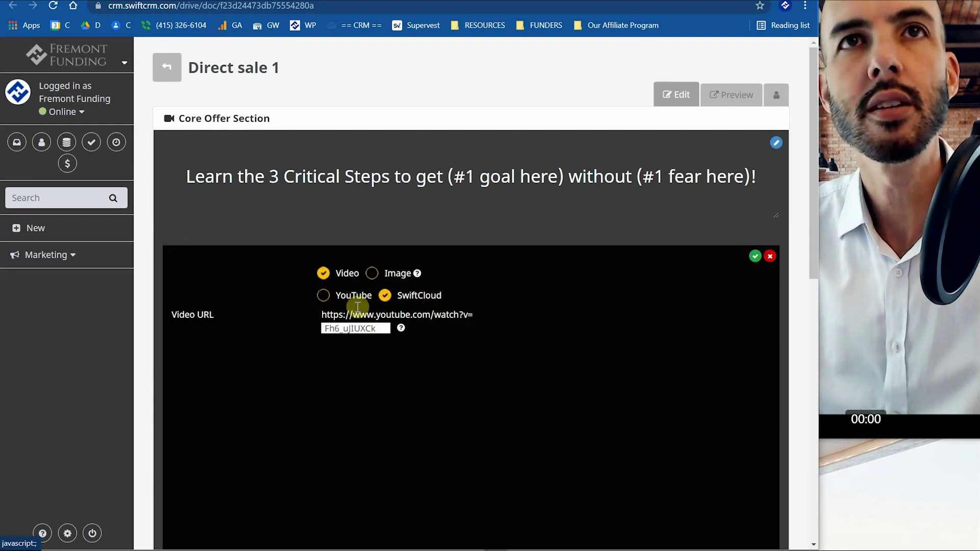
click(356, 300)
click(754, 254)
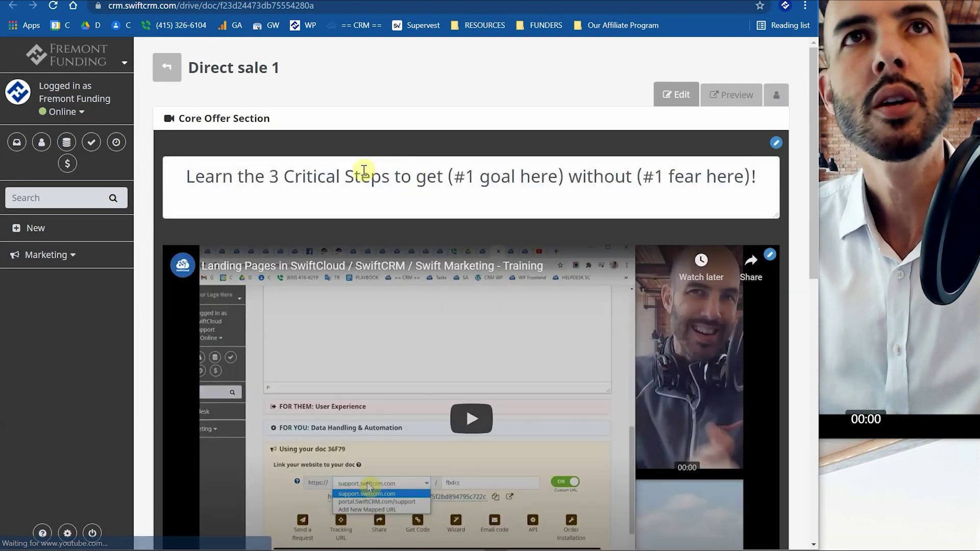
Step: Review the Direct sale 1 body content down to the payment shortcodes, preview the page with its purchase form, and return to the editor
scroll(551, 311, down, 3)
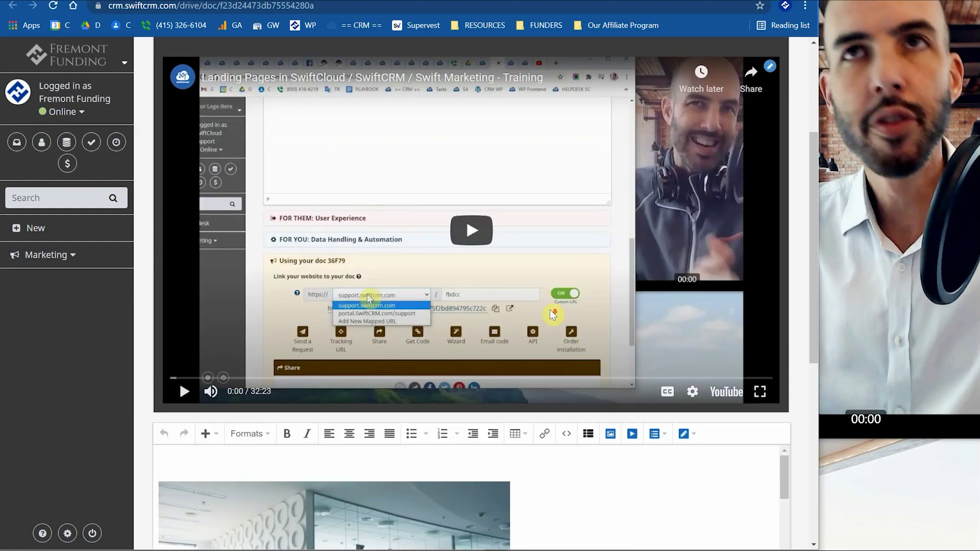
scroll(552, 310, up, 2)
scroll(551, 293, down, 7)
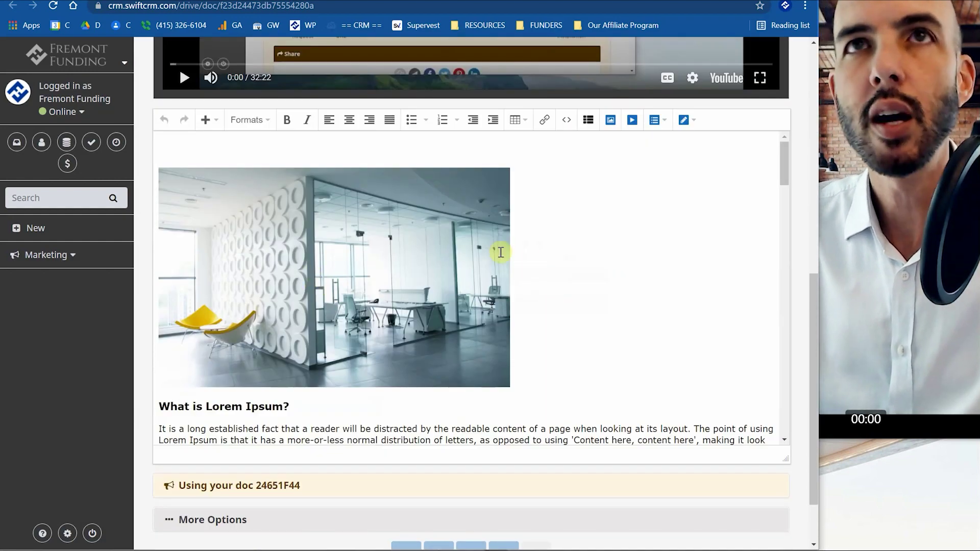
scroll(530, 262, down, 10)
scroll(451, 262, down, 15)
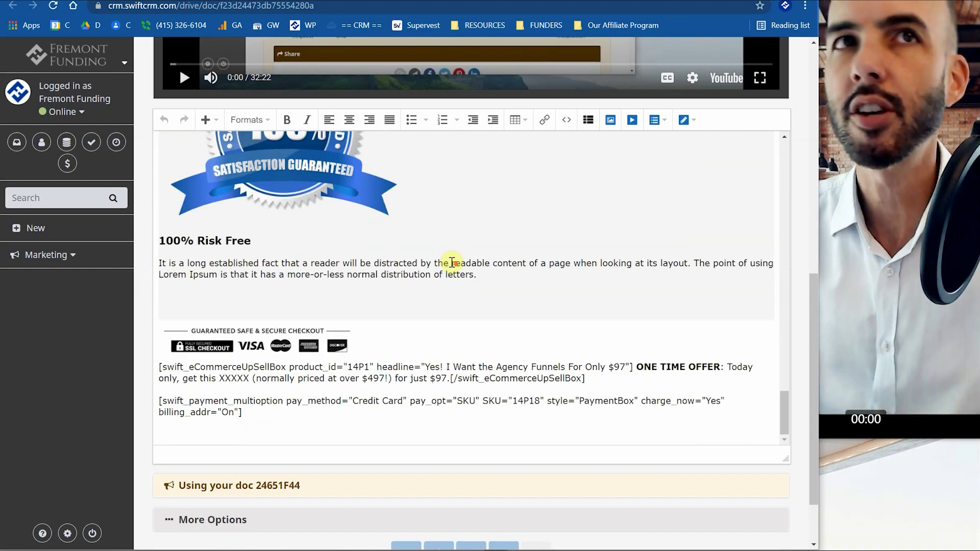
scroll(680, 258, up, 20)
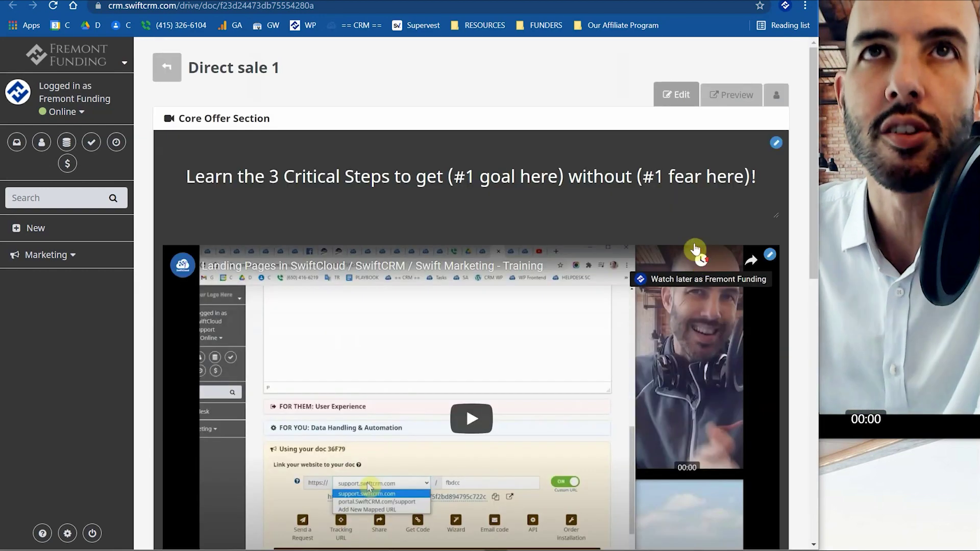
click(727, 96)
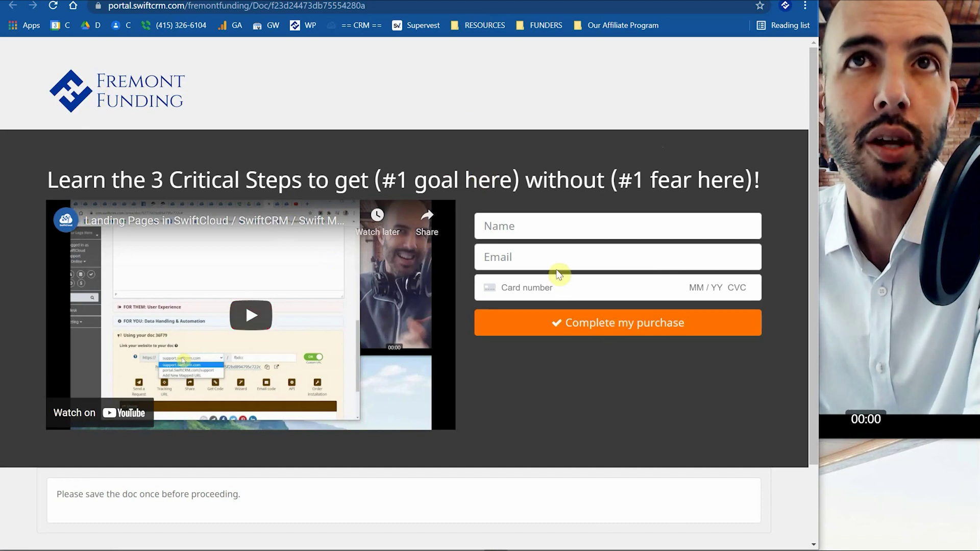
key(ctrl+w)
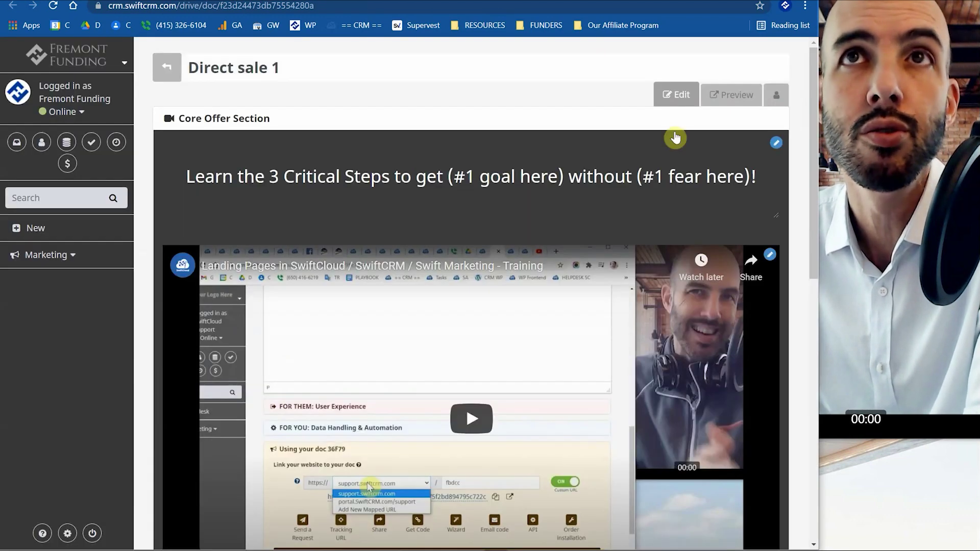
Step: Change the document type of Direct sale 1 from Sales / Upsell Page to Landing Page in its advanced settings
scroll(760, 236, down, 5)
scroll(759, 235, up, 5)
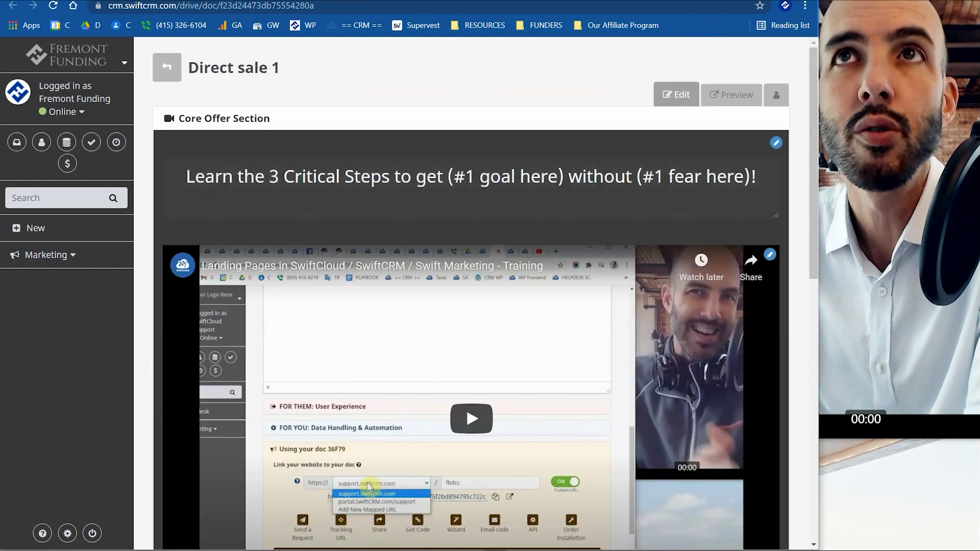
scroll(758, 234, down, 6)
scroll(266, 356, down, 10)
scroll(415, 389, down, 5)
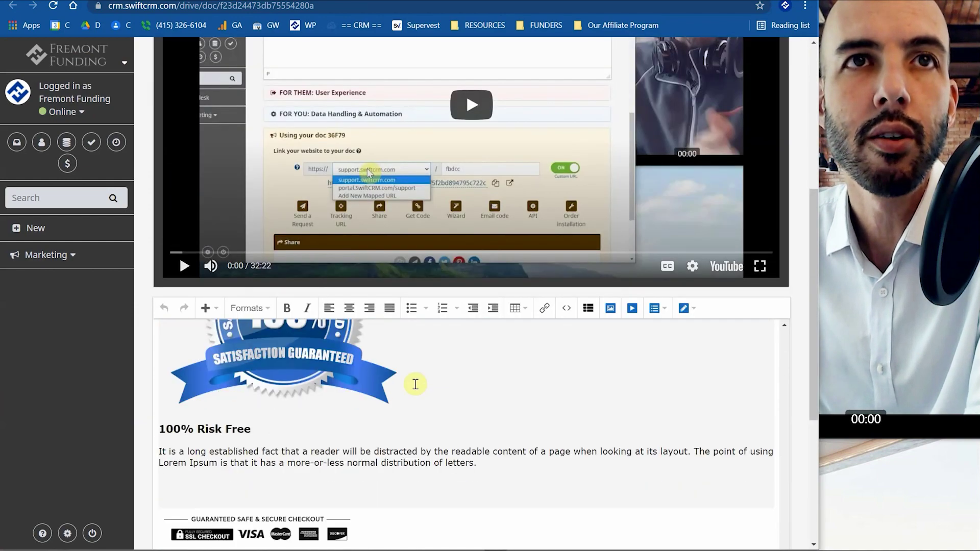
drag(815, 395, 812, 502)
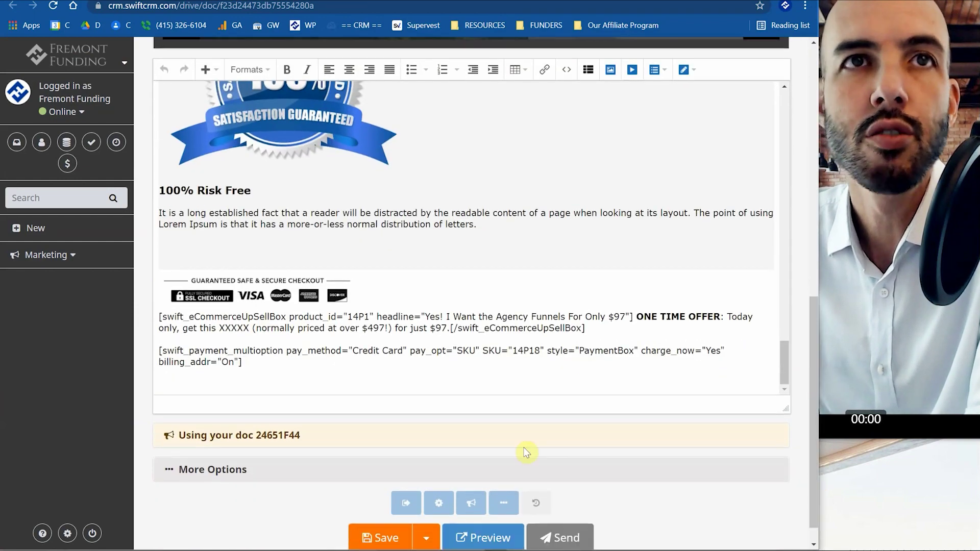
click(239, 471)
scroll(299, 444, down, 8)
click(316, 100)
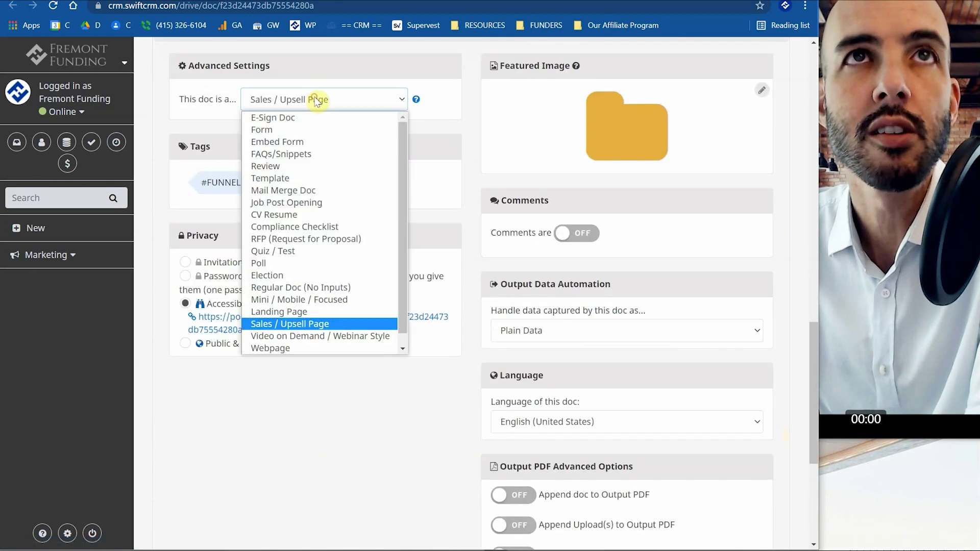
click(286, 311)
Step: Set the landing page's style template to Dark Unbranded and save the document
scroll(409, 271, up, 5)
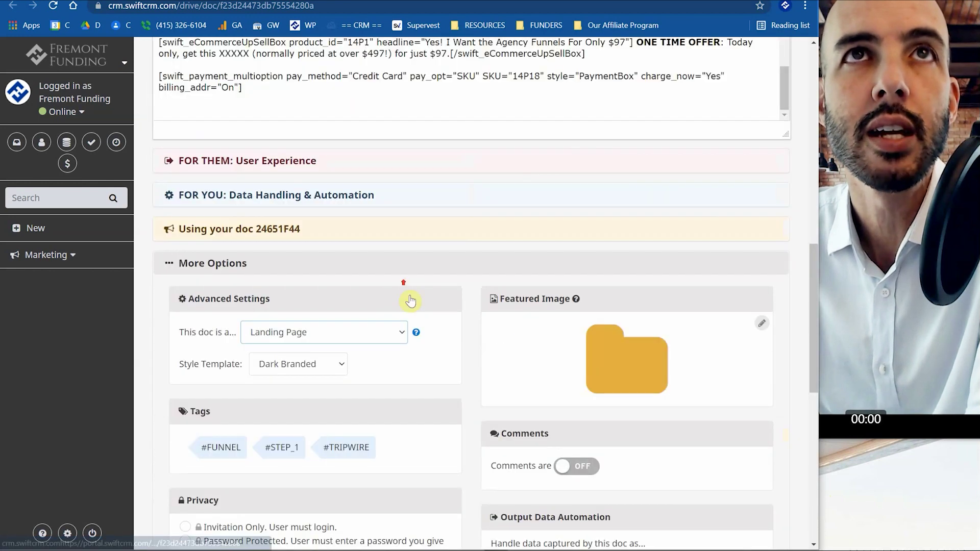
click(299, 371)
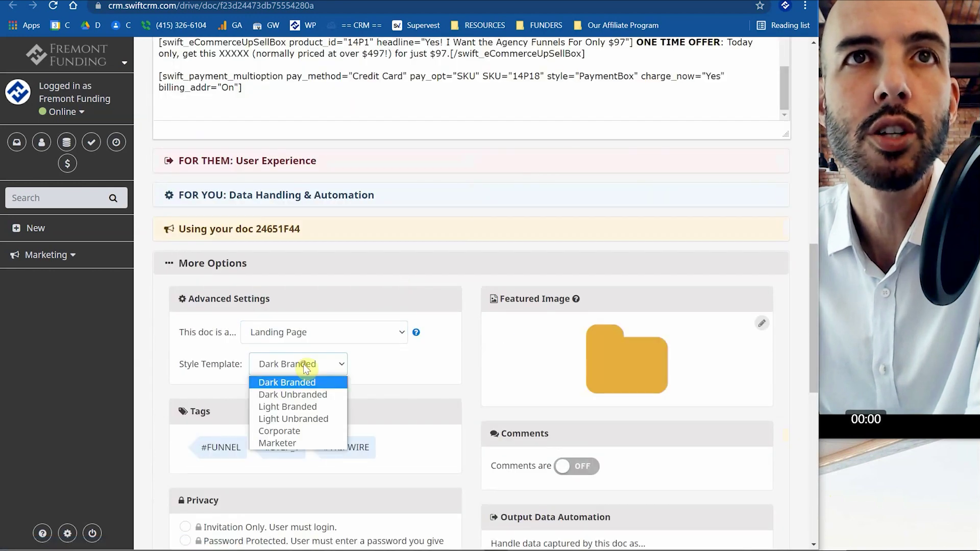
click(304, 396)
scroll(565, 400, down, 10)
click(389, 513)
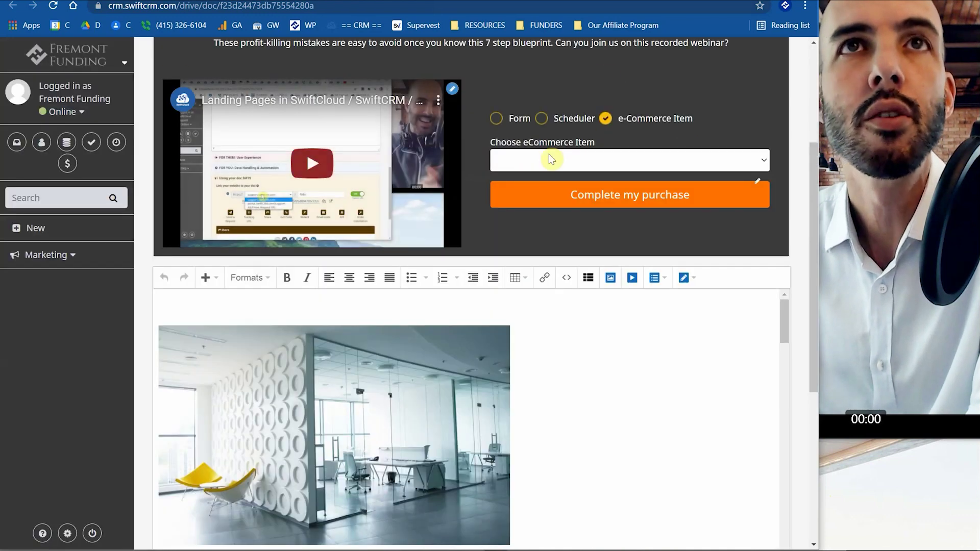
Step: Replace the Core Offer Section headline with "3 Steps to Massive Fast Funding - Without Risk of Bank Decline"
scroll(550, 154, up, 4)
click(548, 176)
key(shift+Home)
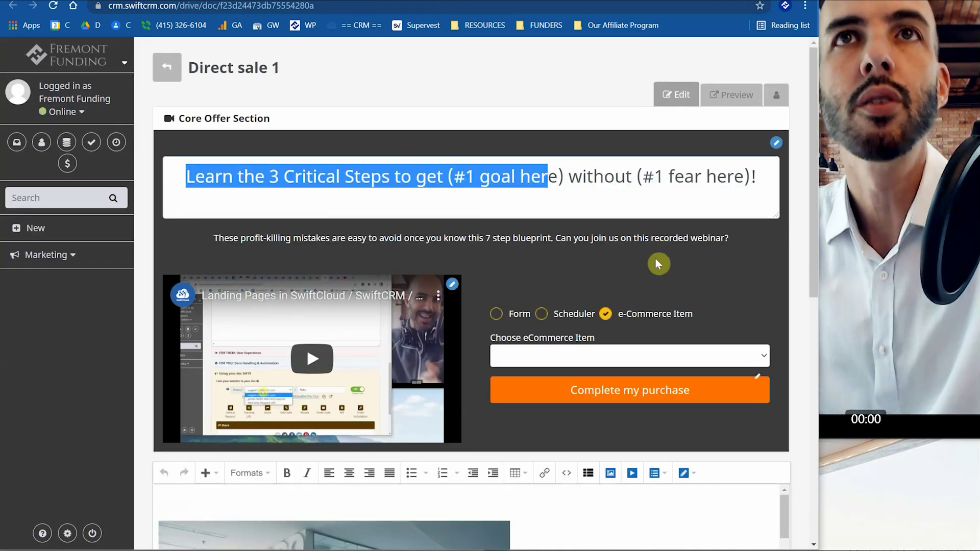
key(shift+End)
text(3 Steps to Massi)
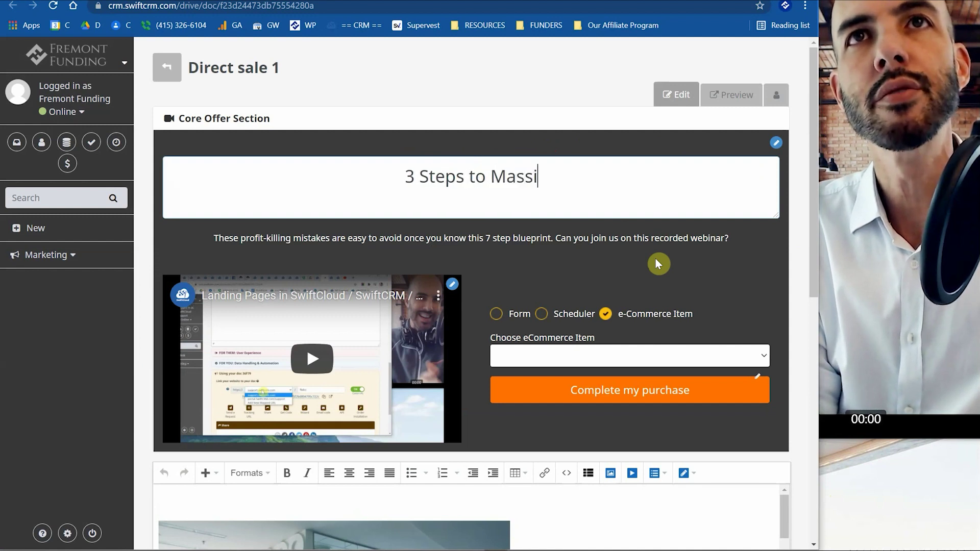
text(ve Fast Fund)
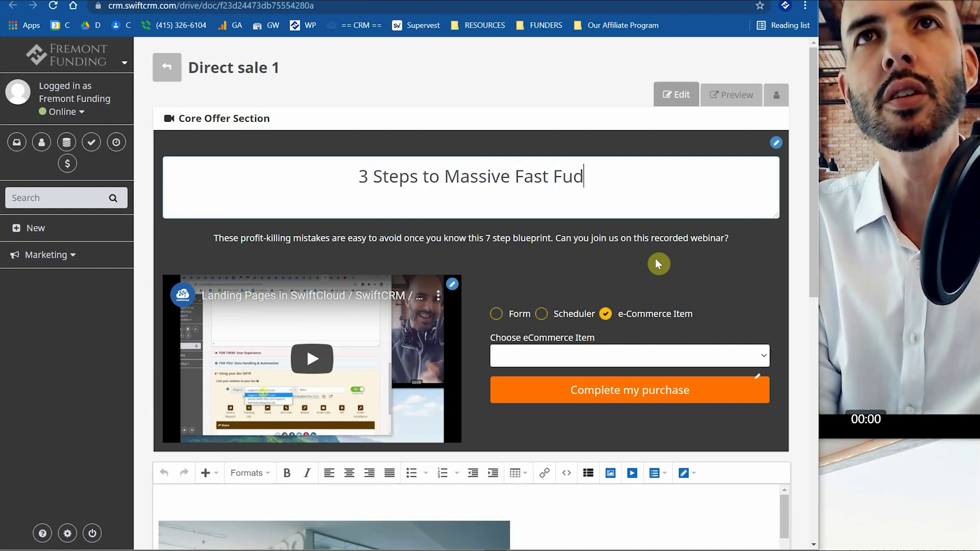
text(ing - Without )
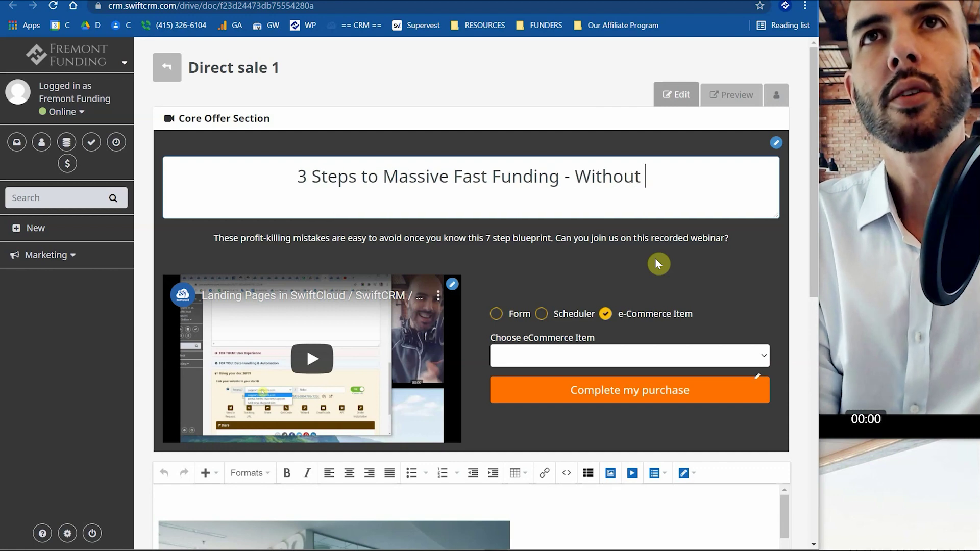
text(Risk of Bank De)
key(BackSpace)
key(BackSpace)
text(Ba)
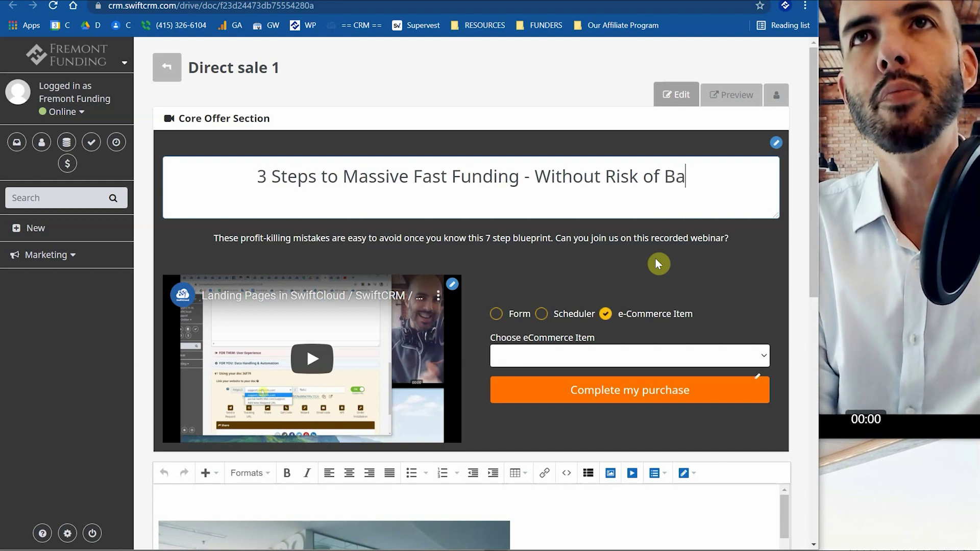
text(nk Decline)
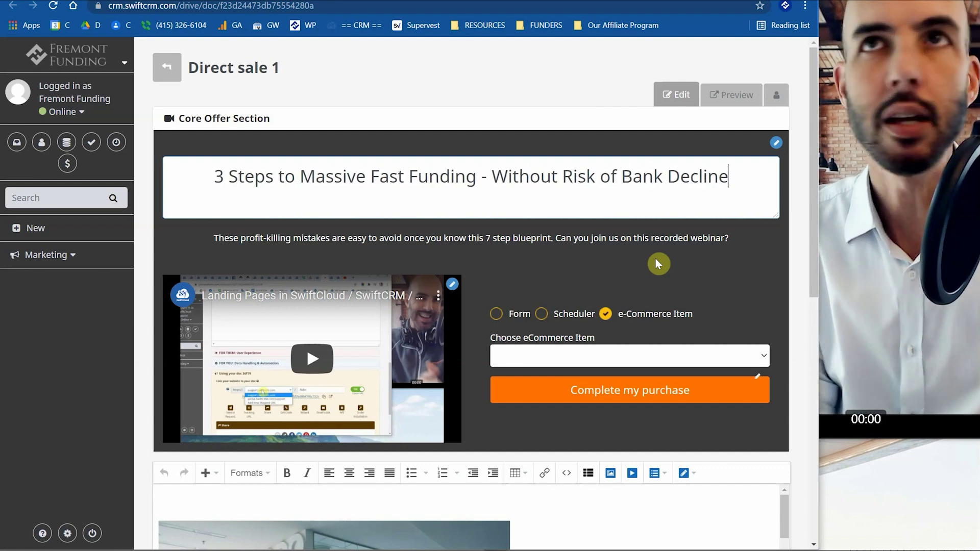
key(Tab)
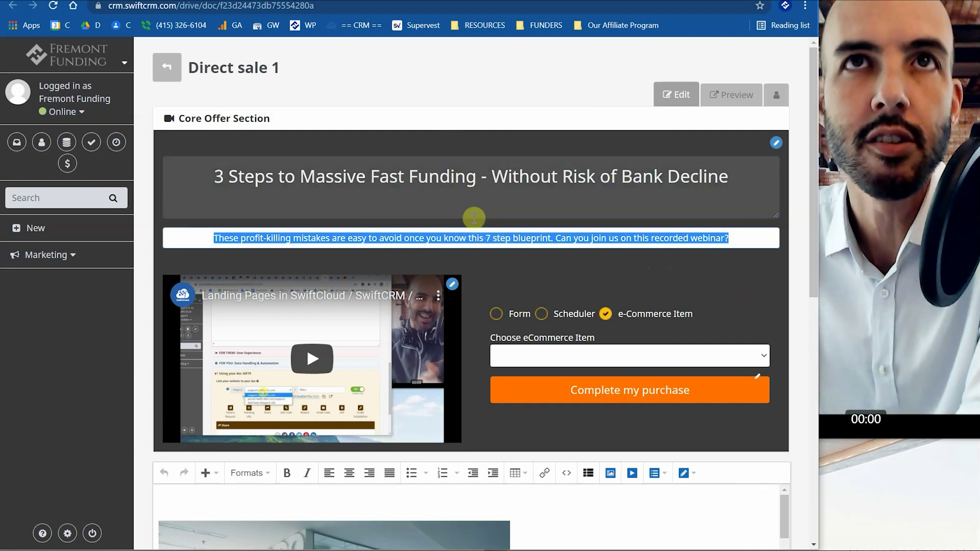